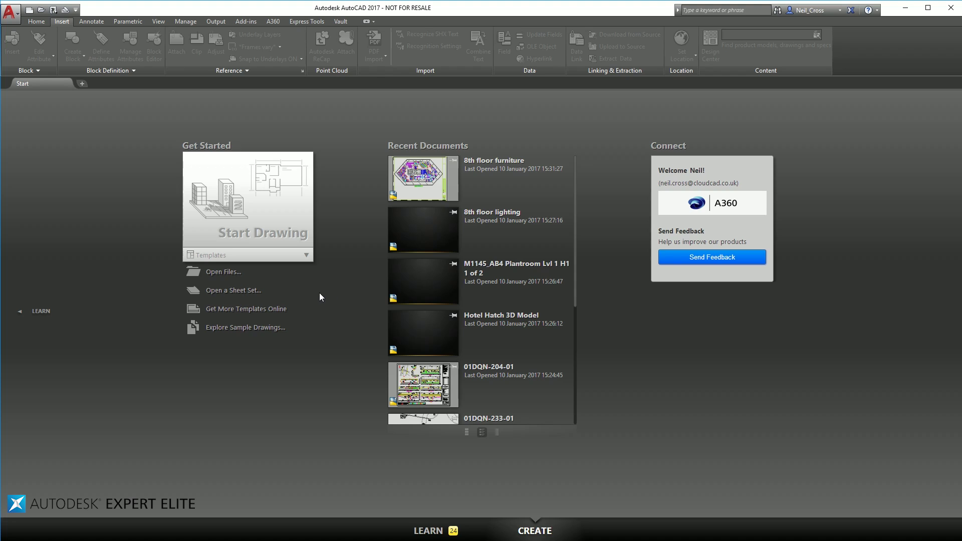
- Start a new blank drawing, Drawing5, and display the Home ribbon tools
{"action": "left_click", "coordinate": [266, 211]}
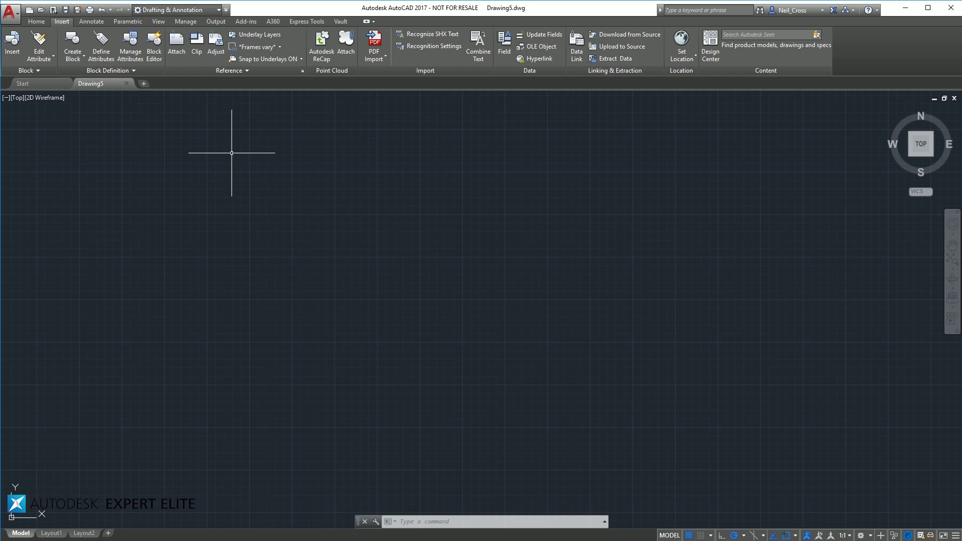
{"action": "left_click", "coordinate": [36, 21]}
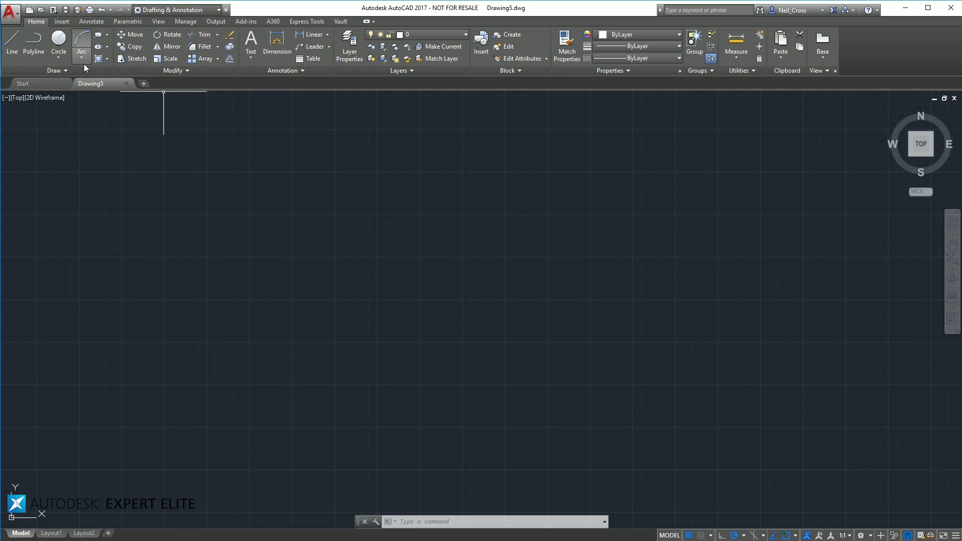
- Load ACAD-567.pdf from the Desktop into PDF Import, previewing the 8th floor furniture plan page
{"action": "left_click", "coordinate": [61, 21]}
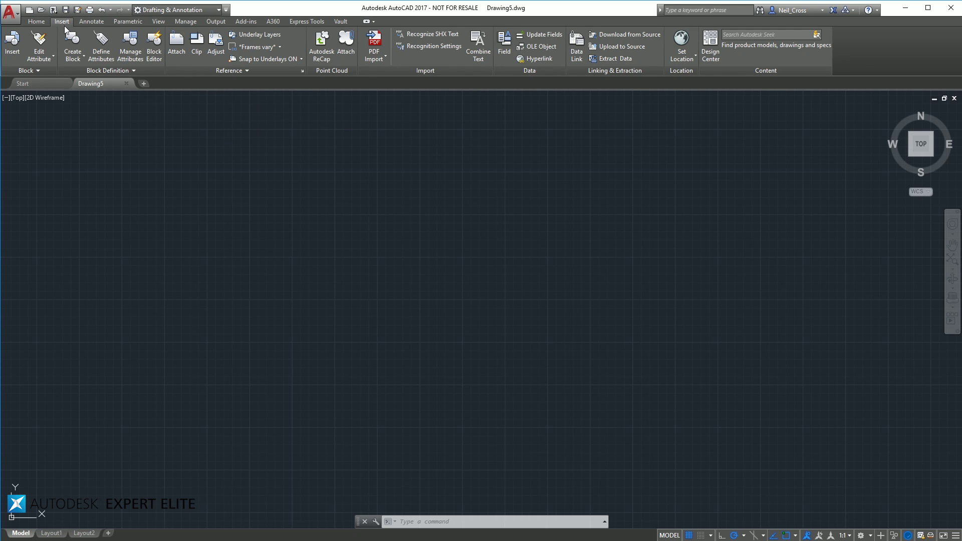
{"action": "left_click", "coordinate": [373, 55]}
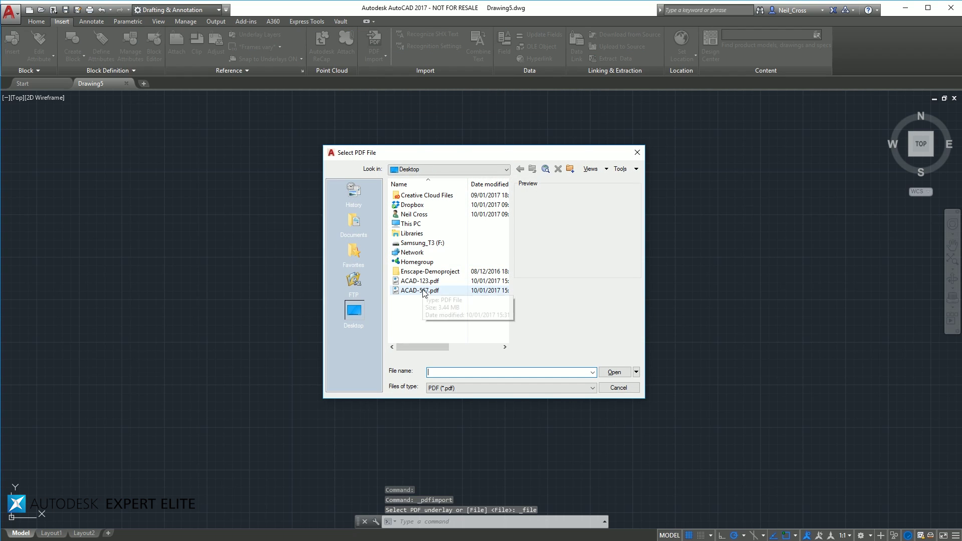
{"action": "left_click", "coordinate": [419, 291]}
{"action": "left_click", "coordinate": [614, 372]}
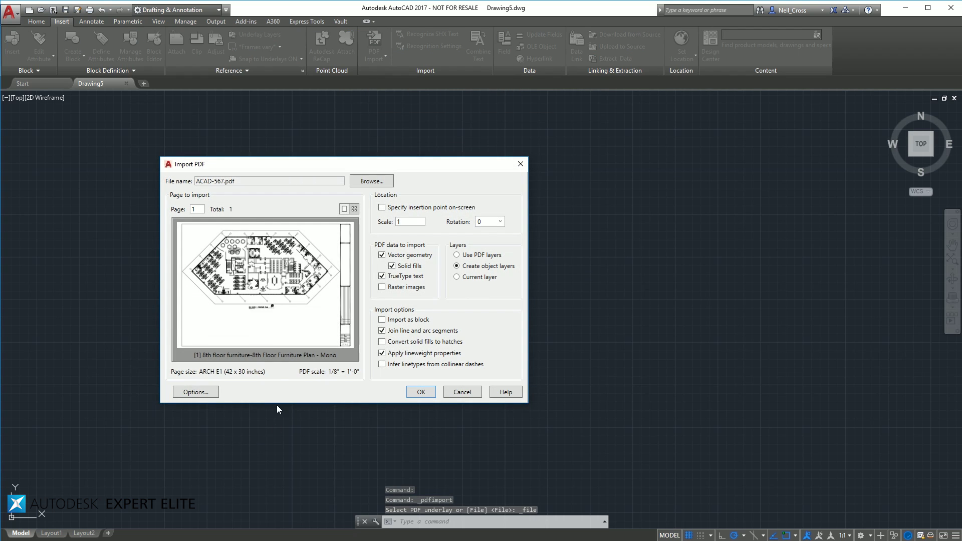
{"action": "left_click_drag", "start_coordinate": [272, 166], "coordinate": [430, 149]}
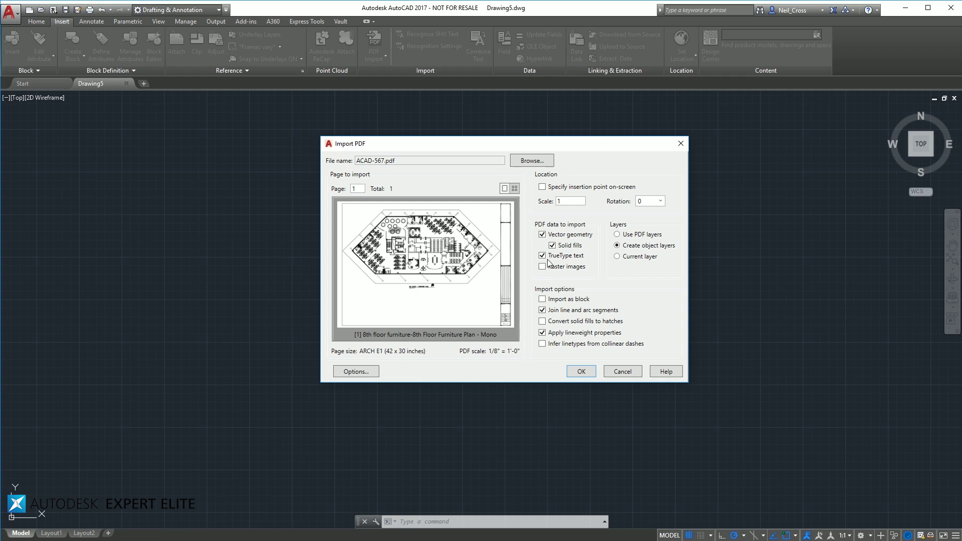
{"action": "double_click", "coordinate": [571, 201]}
{"action": "left_click", "coordinate": [645, 235]}
{"action": "left_click", "coordinate": [639, 247]}
- Convert page 1 of ACAD-567.pdf into Drawing5 linework, including the title block
{"action": "left_click", "coordinate": [583, 373]}
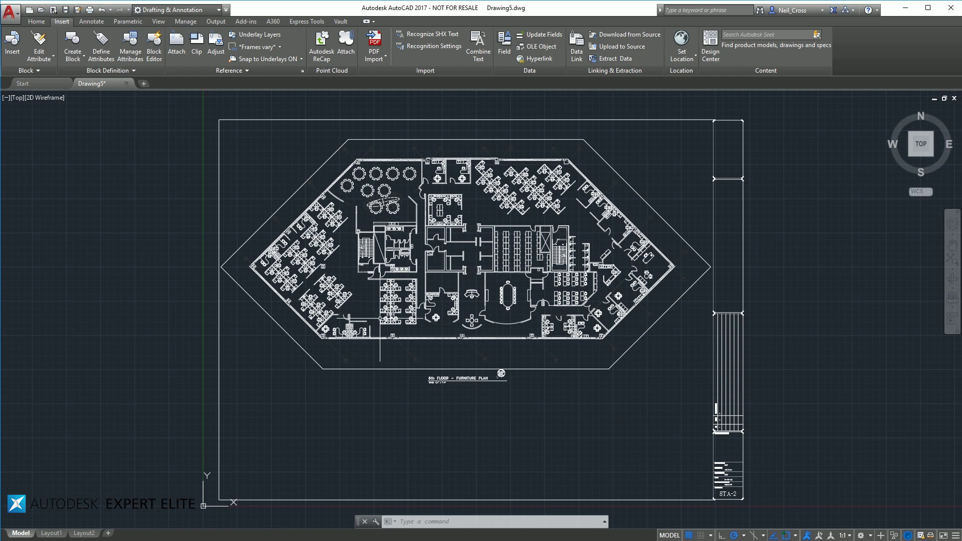
{"action": "scroll", "coordinate": [357, 263], "scroll_direction": "up", "scroll_amount": 5}
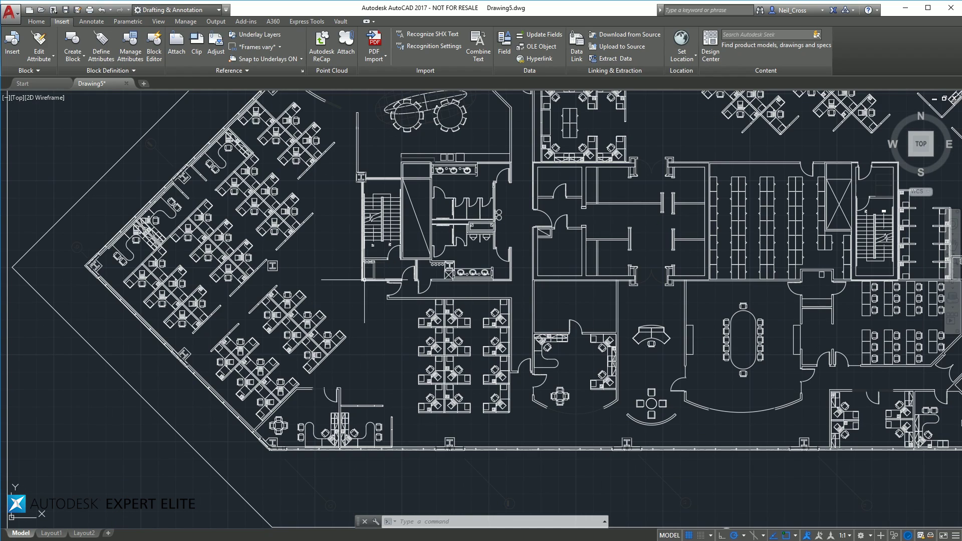
{"action": "scroll", "coordinate": [357, 263], "scroll_direction": "up", "scroll_amount": 4}
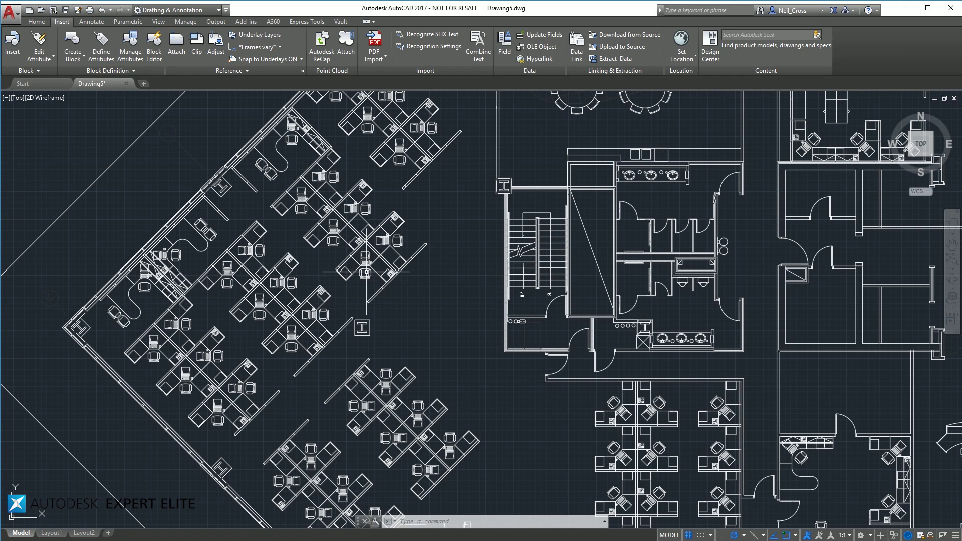
{"action": "scroll", "coordinate": [329, 173], "scroll_direction": "up", "scroll_amount": 15}
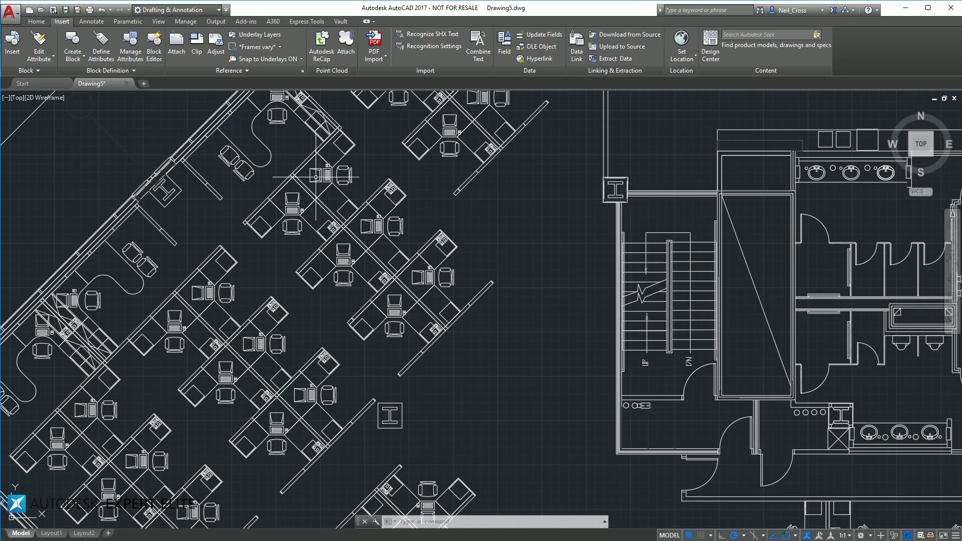
{"action": "scroll", "coordinate": [327, 175], "scroll_direction": "up", "scroll_amount": 6}
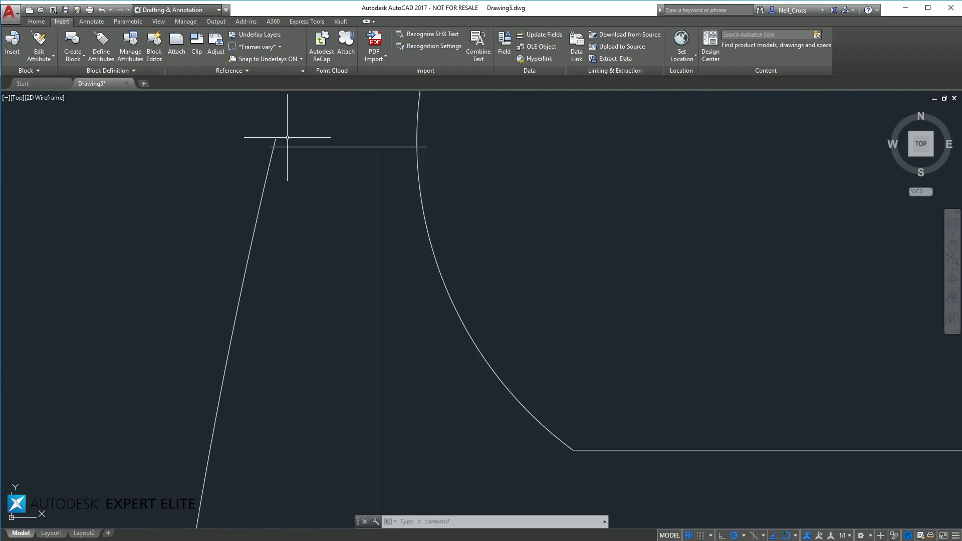
{"action": "scroll", "coordinate": [545, 316], "scroll_direction": "down", "scroll_amount": 15}
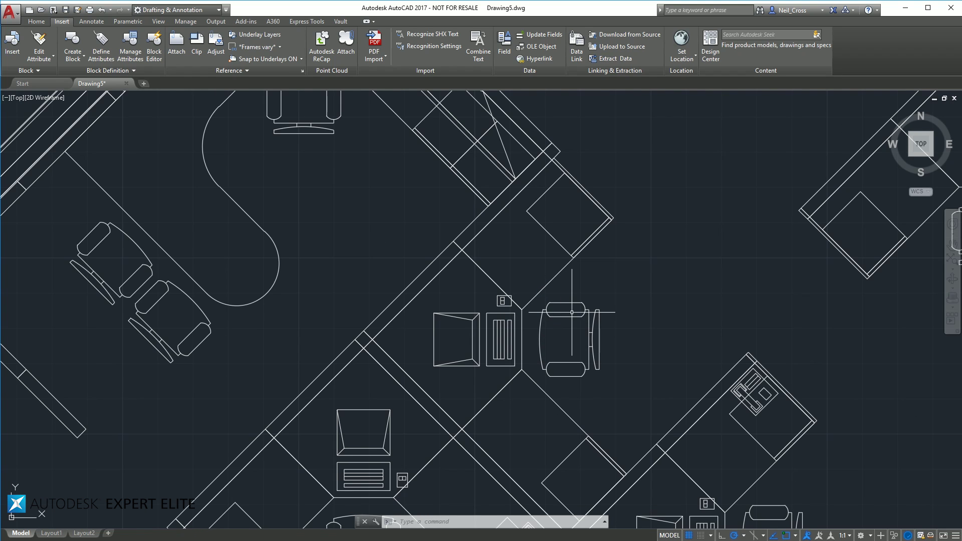
{"action": "scroll", "coordinate": [573, 317], "scroll_direction": "down", "scroll_amount": 4}
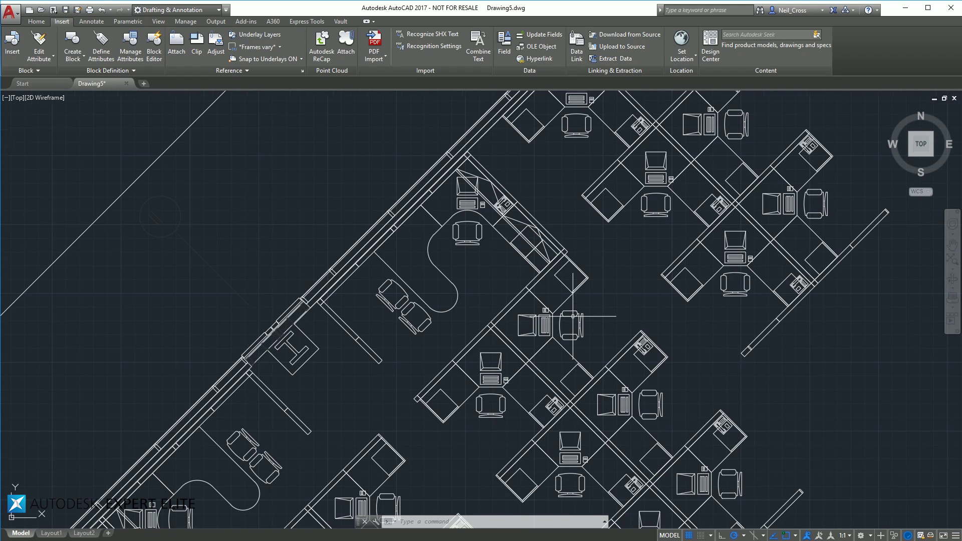
{"action": "scroll", "coordinate": [573, 316], "scroll_direction": "down", "scroll_amount": 3}
{"action": "scroll", "coordinate": [576, 317], "scroll_direction": "up", "scroll_amount": 10}
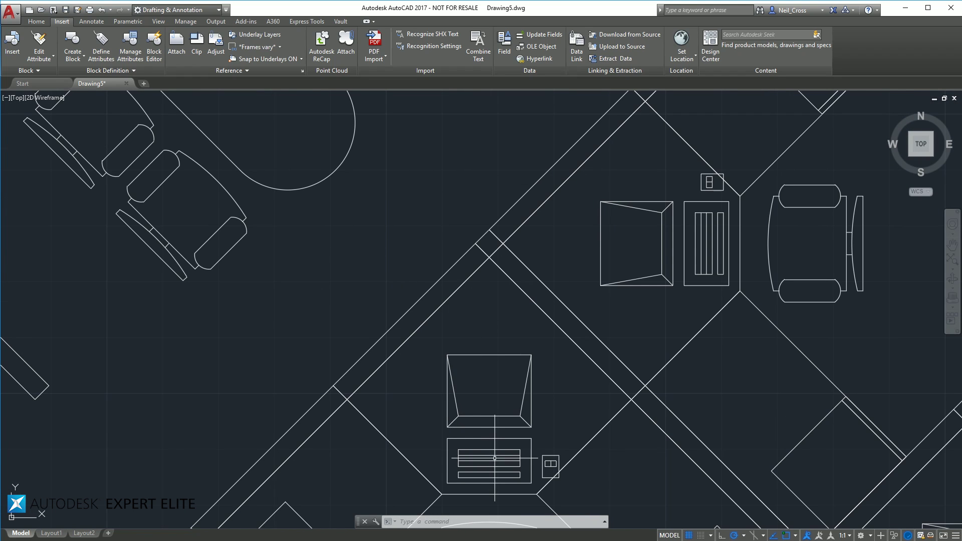
{"action": "scroll", "coordinate": [492, 459], "scroll_direction": "up", "scroll_amount": 8}
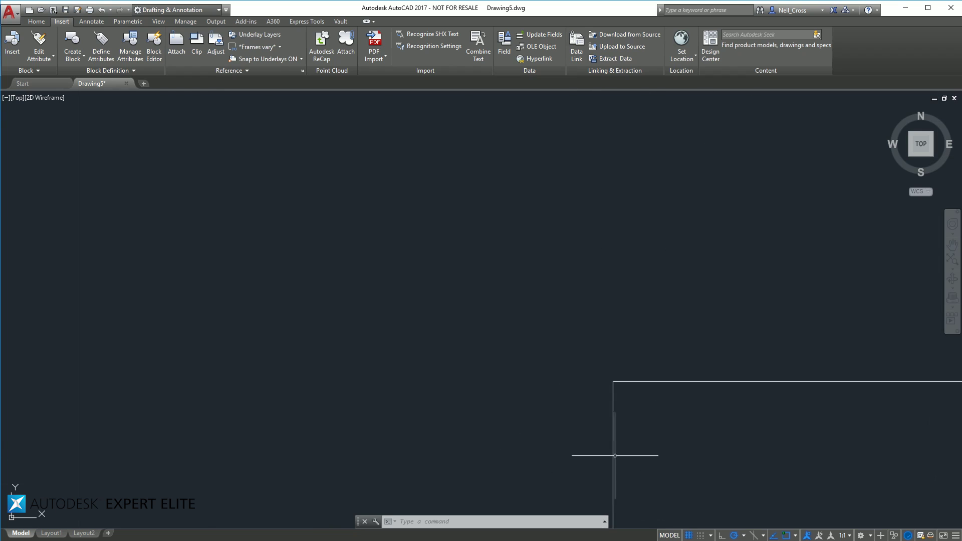
{"action": "scroll", "coordinate": [623, 254], "scroll_direction": "down", "scroll_amount": 2}
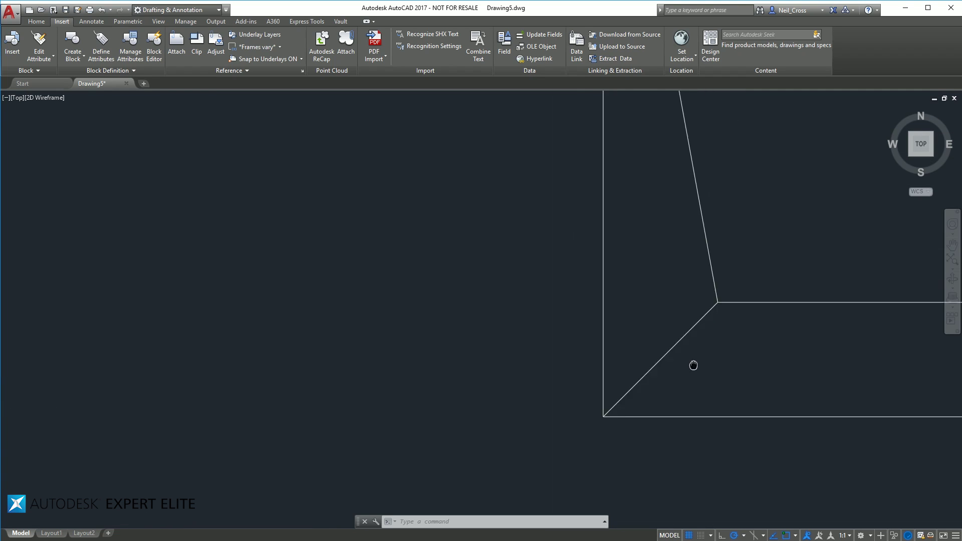
{"action": "mouse_move", "coordinate": [693, 365]}
{"action": "middle_mouse_down"}
{"action": "mouse_move", "coordinate": [681, 354]}
{"action": "mouse_move", "coordinate": [666, 285]}
{"action": "middle_mouse_up"}
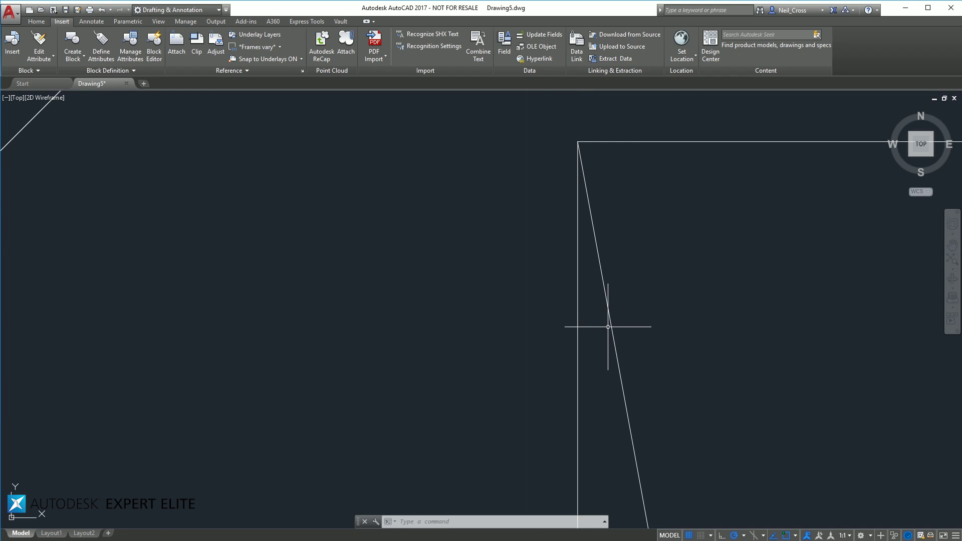
{"action": "scroll", "coordinate": [680, 330], "scroll_direction": "up", "scroll_amount": 10}
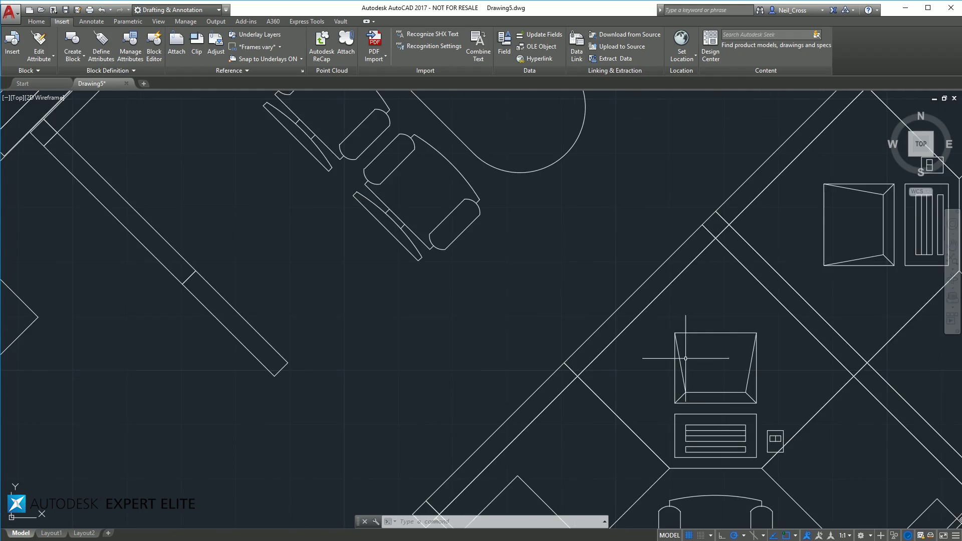
{"action": "scroll", "coordinate": [686, 358], "scroll_direction": "down", "scroll_amount": 10}
{"action": "scroll", "coordinate": [567, 296], "scroll_direction": "up", "scroll_amount": 5}
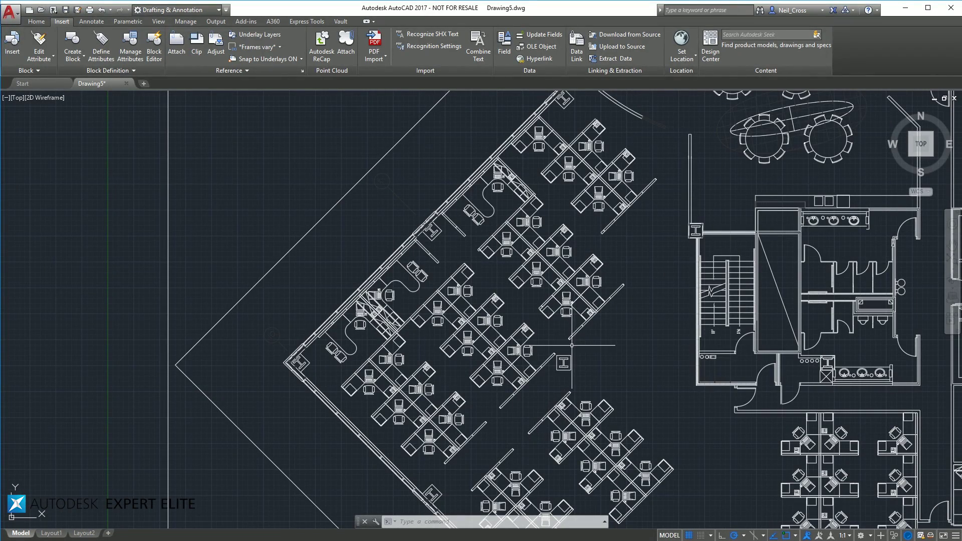
{"action": "middle_click", "coordinate": [514, 386]}
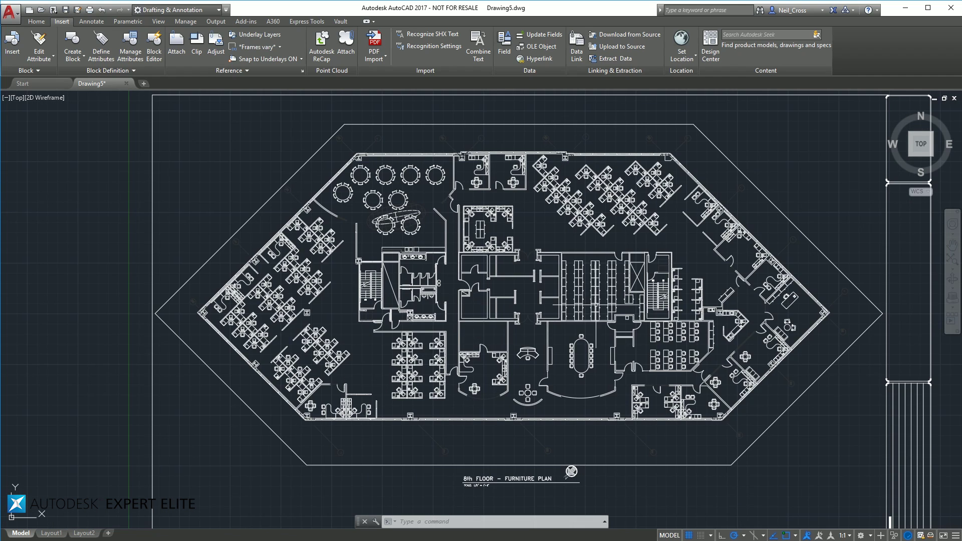
{"action": "middle_click_drag", "start_coordinate": [746, 367], "coordinate": [674, 210]}
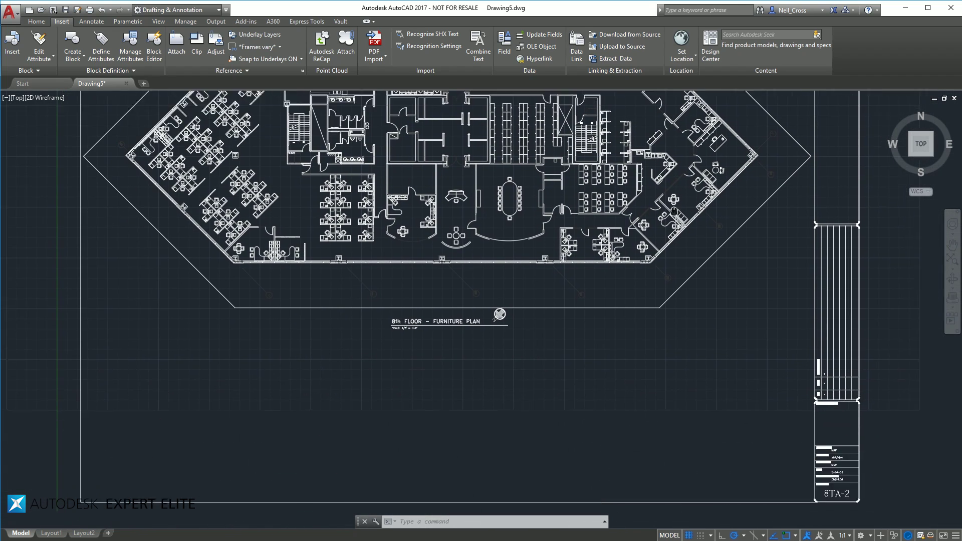
{"action": "scroll", "coordinate": [674, 211], "scroll_direction": "up", "scroll_amount": 1}
{"action": "scroll", "coordinate": [626, 211], "scroll_direction": "up", "scroll_amount": 5}
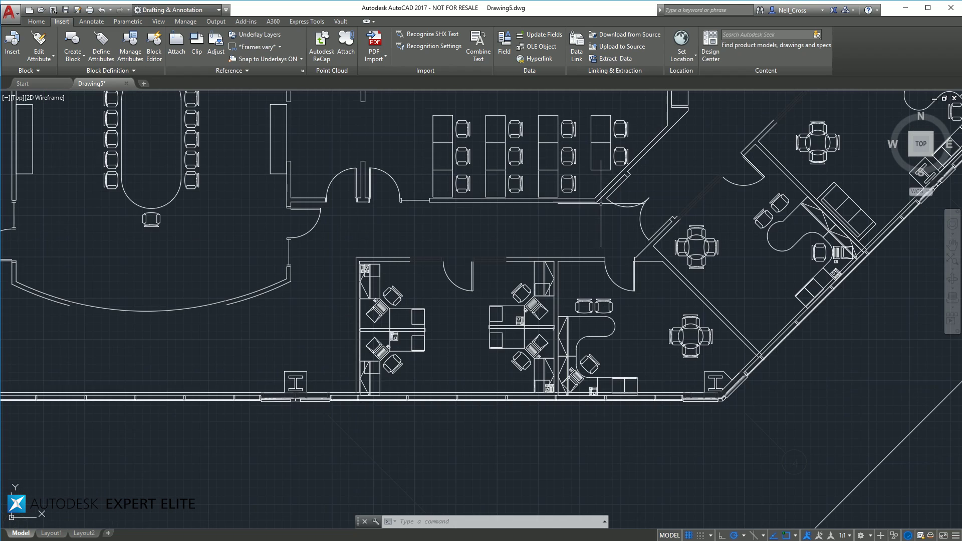
{"action": "scroll", "coordinate": [601, 203], "scroll_direction": "up", "scroll_amount": 3}
{"action": "left_click", "coordinate": [569, 200]}
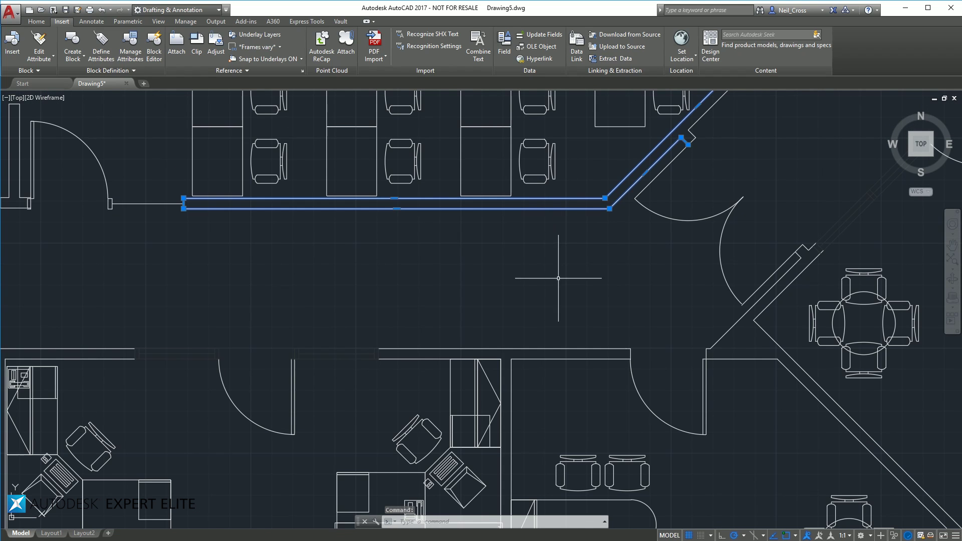
{"action": "middle_click_drag", "start_coordinate": [663, 198], "coordinate": [516, 360]}
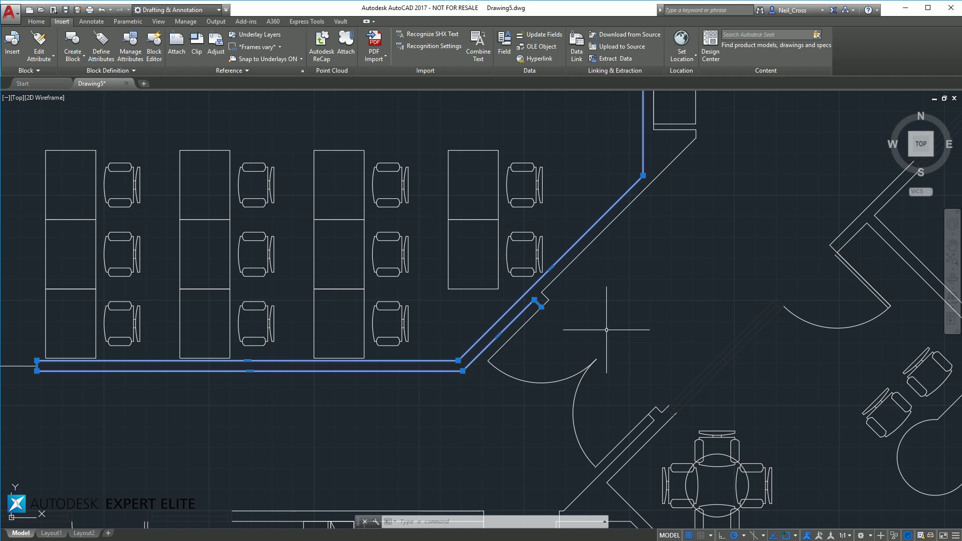
{"action": "key", "text": "Escape"}
{"action": "key", "text": "Escape"}
{"action": "key", "text": "Escape"}
- Window-select one desk chair's 16 objects and copy them with Ctrl+C
{"action": "scroll", "coordinate": [391, 256], "scroll_direction": "up", "scroll_amount": 5}
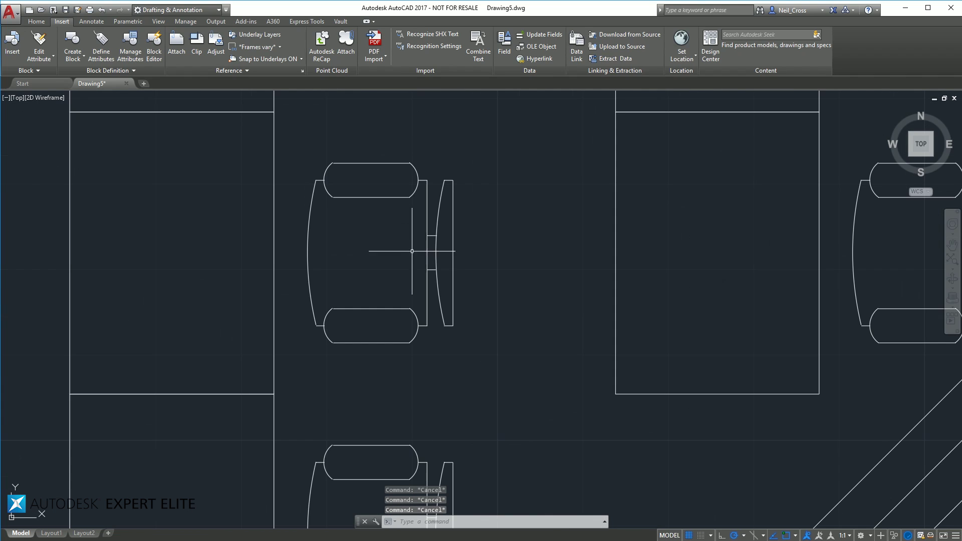
{"action": "mouse_move", "coordinate": [489, 257]}
{"action": "middle_mouse_down"}
{"action": "mouse_move", "coordinate": [490, 245]}
{"action": "mouse_move", "coordinate": [613, 222]}
{"action": "middle_mouse_up"}
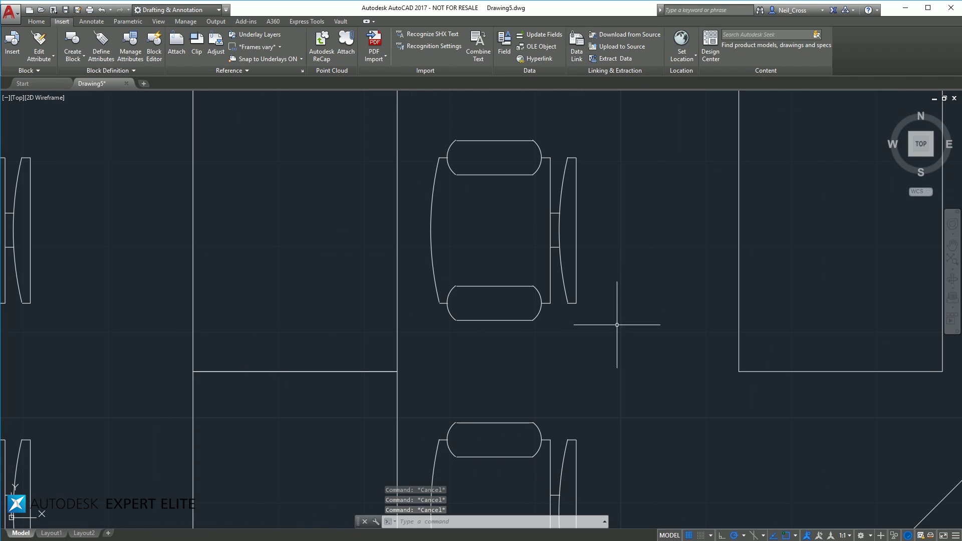
{"action": "left_click", "coordinate": [624, 352]}
{"action": "left_click", "coordinate": [426, 131]}
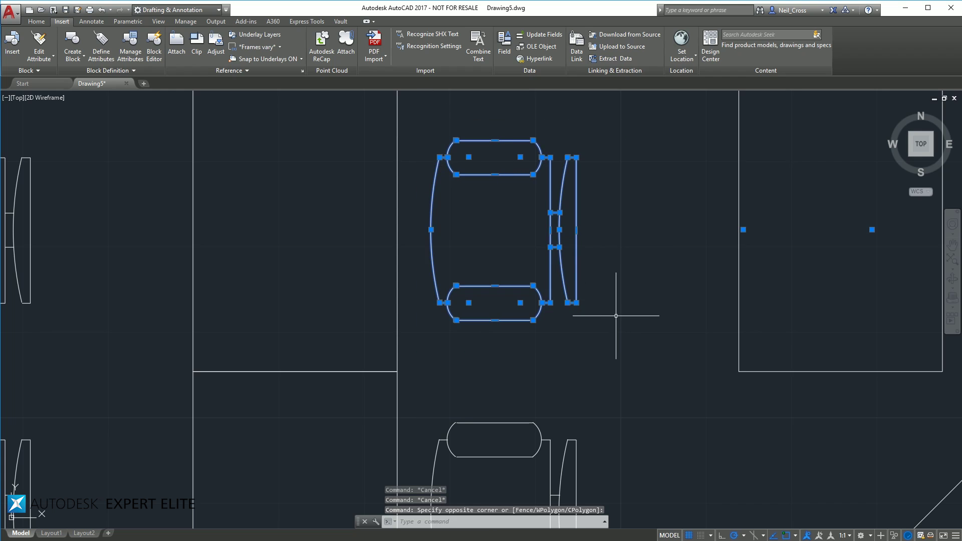
{"action": "key", "text": "ctrl+c"}
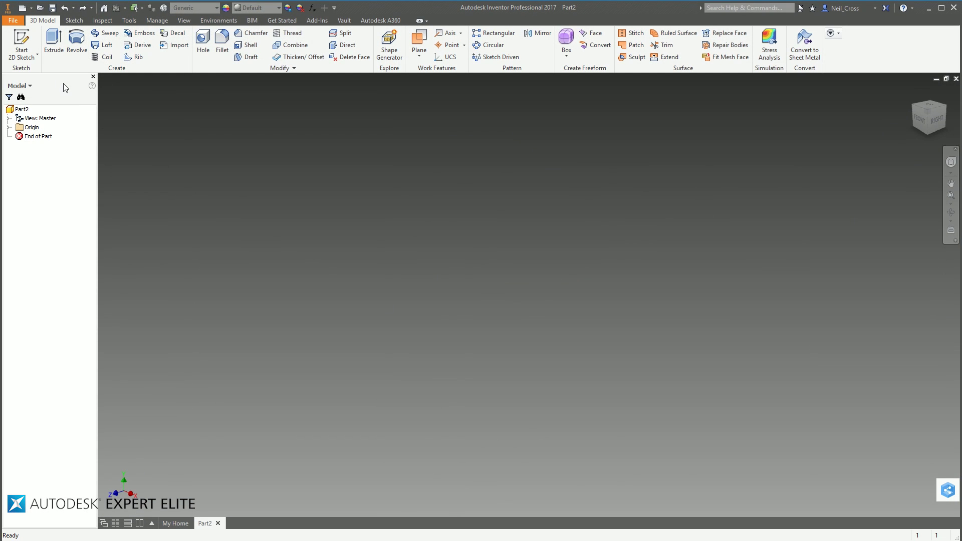
- Create Sketch1 on the XY plane of Part2 holding the chair outline, then finish it
{"action": "left_click", "coordinate": [21, 45]}
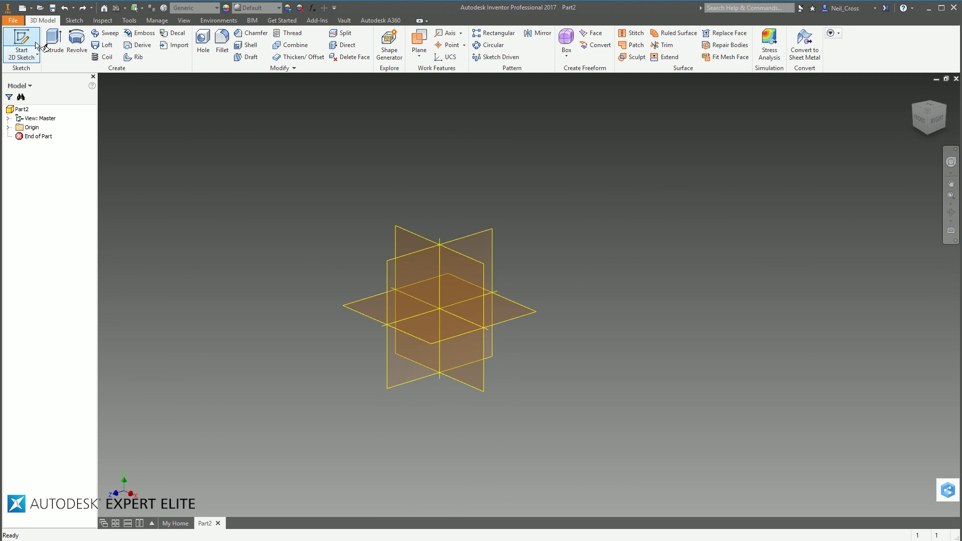
{"action": "left_click", "coordinate": [492, 161]}
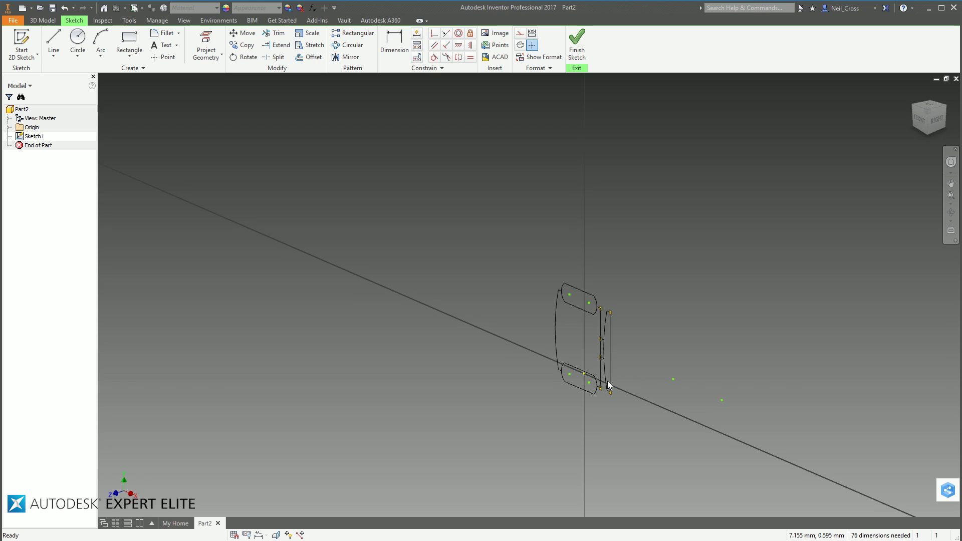
{"action": "scroll", "coordinate": [627, 372], "scroll_direction": "up", "scroll_amount": 5}
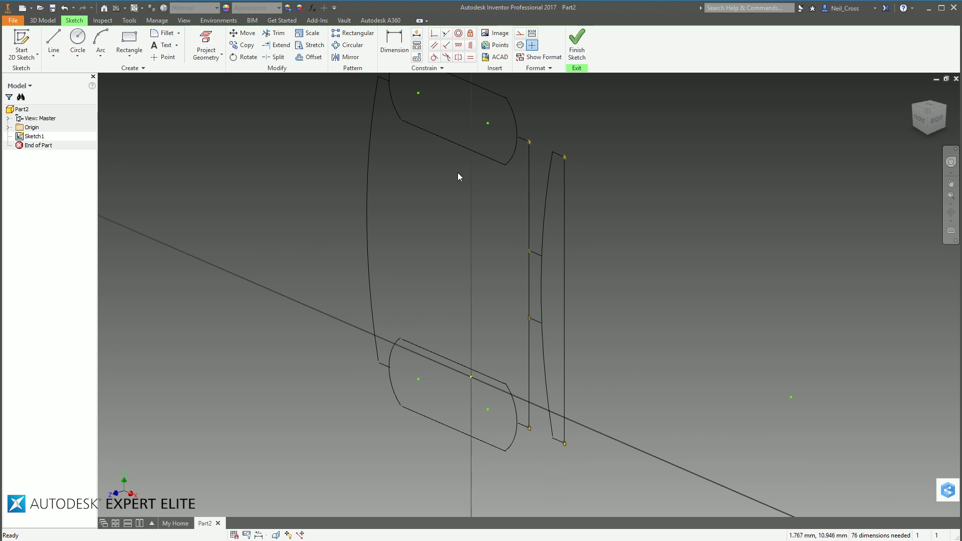
{"action": "left_click", "coordinate": [576, 54]}
- Back out of the Revolve and Extrude features, leaving Sketch1 unchanged
{"action": "left_click", "coordinate": [76, 45]}
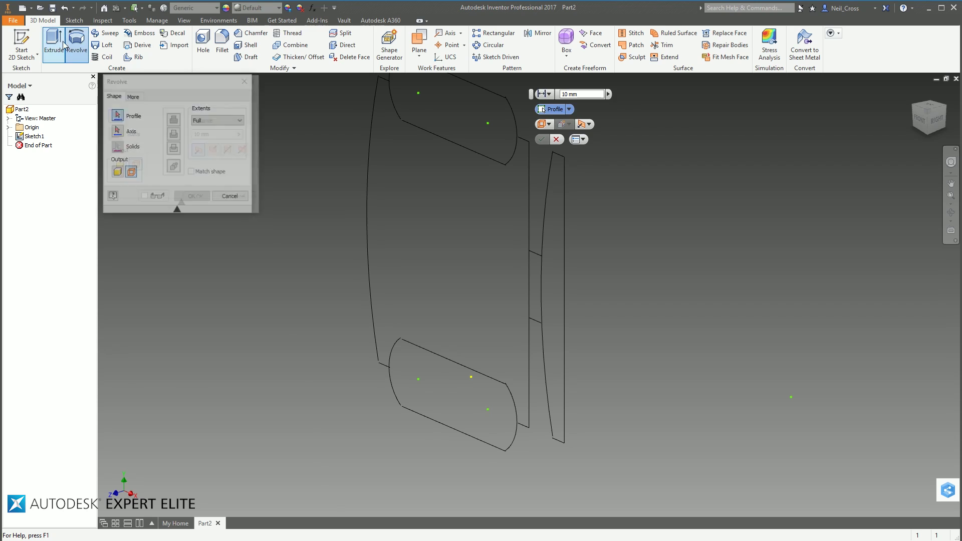
{"action": "left_click", "coordinate": [64, 44]}
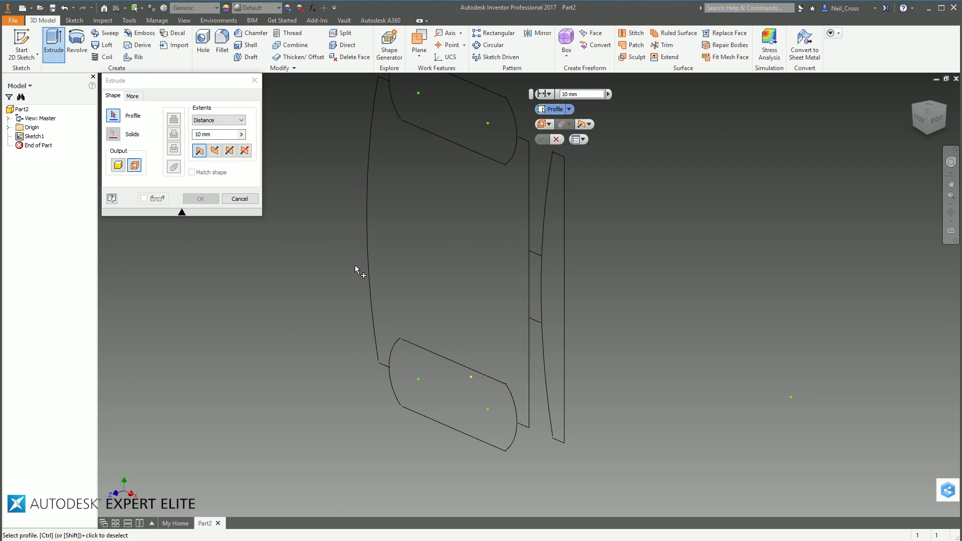
{"action": "key", "text": "Escape"}
{"action": "scroll", "coordinate": [401, 346], "scroll_direction": "up", "scroll_amount": 8}
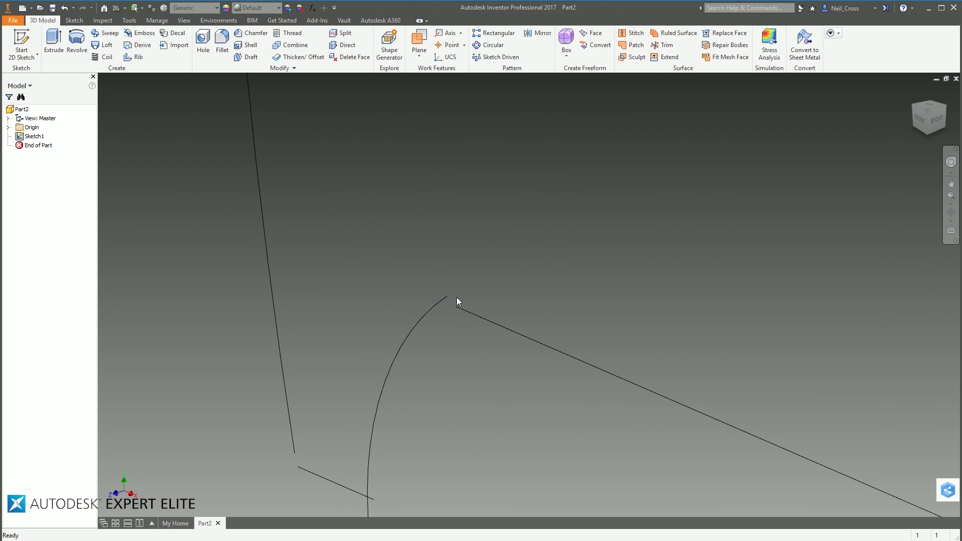
{"action": "scroll", "coordinate": [480, 326], "scroll_direction": "down", "scroll_amount": 10}
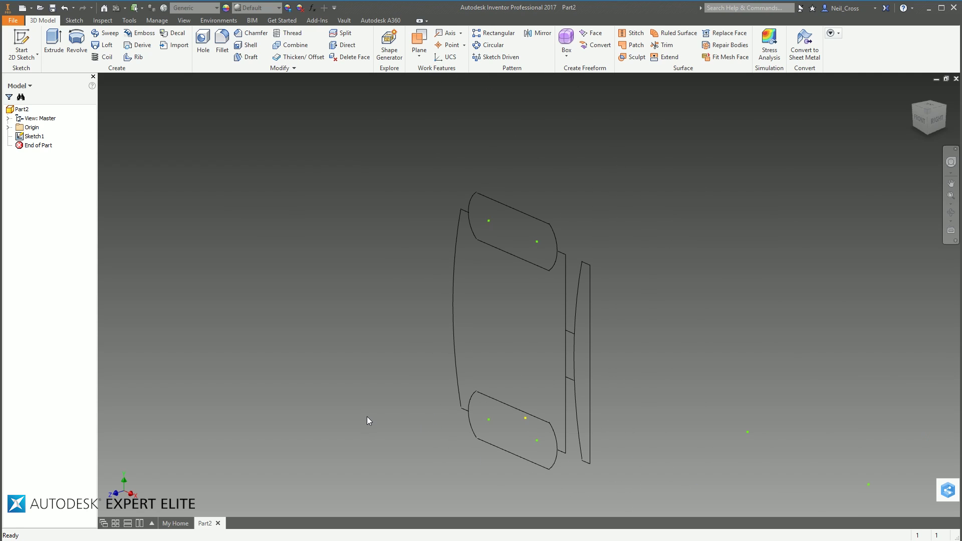
- Minimize Inventor and clear any selection or active command in AutoCAD
{"action": "left_click", "coordinate": [930, 9]}
{"action": "left_click", "coordinate": [671, 307]}
{"action": "key", "text": "Escape"}
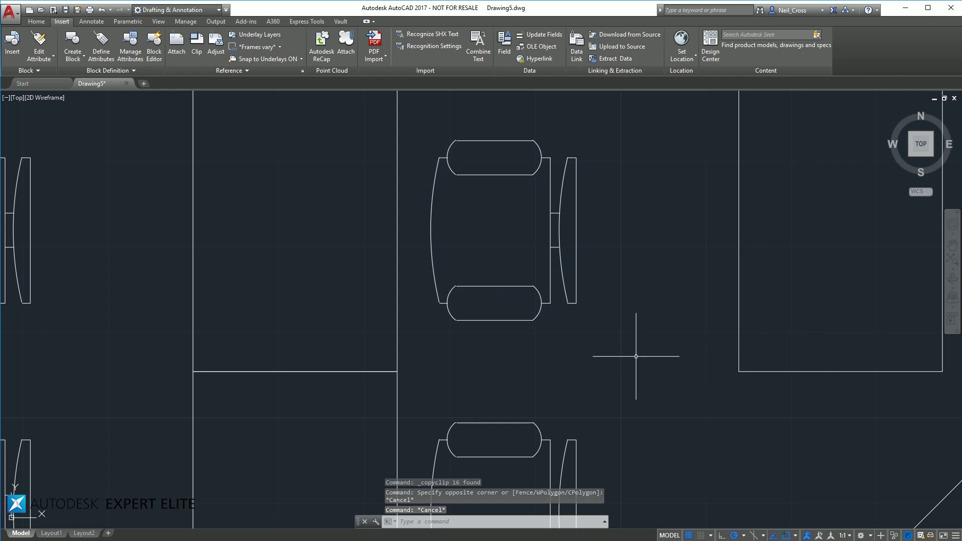
{"action": "key", "text": "Escape"}
{"action": "key", "text": "Escape"}
- Zoom extents so the whole 8th floor furniture plan and title block fit in view
{"action": "scroll", "coordinate": [672, 321], "scroll_direction": "up", "scroll_amount": 3}
{"action": "scroll", "coordinate": [672, 300], "scroll_direction": "down", "scroll_amount": 8}
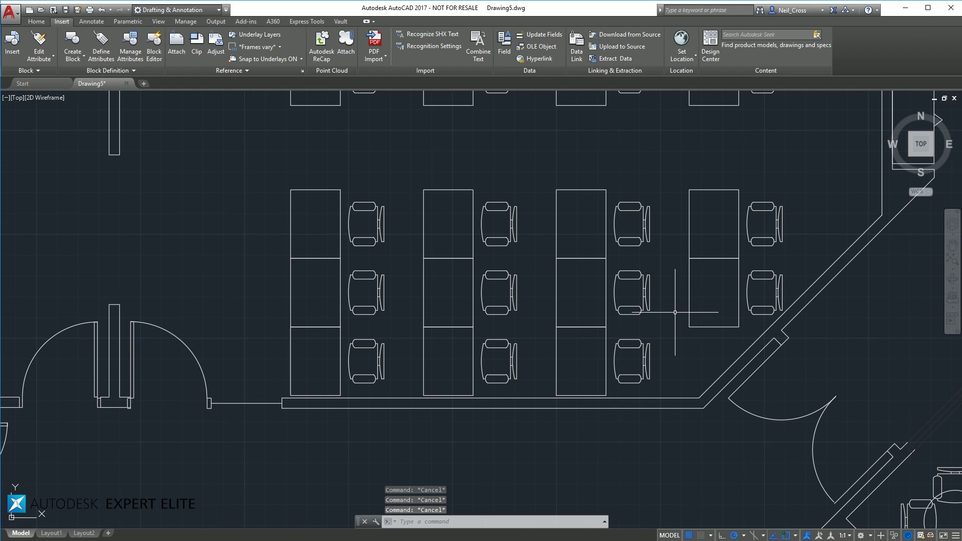
{"action": "scroll", "coordinate": [676, 312], "scroll_direction": "down", "scroll_amount": 6}
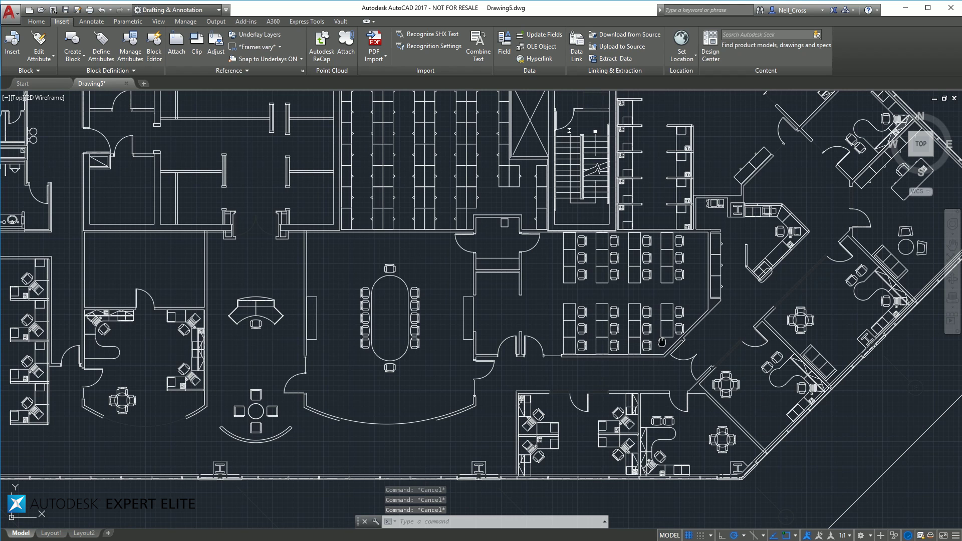
{"action": "middle_click", "coordinate": [662, 342]}
{"action": "middle_click", "coordinate": [661, 342]}
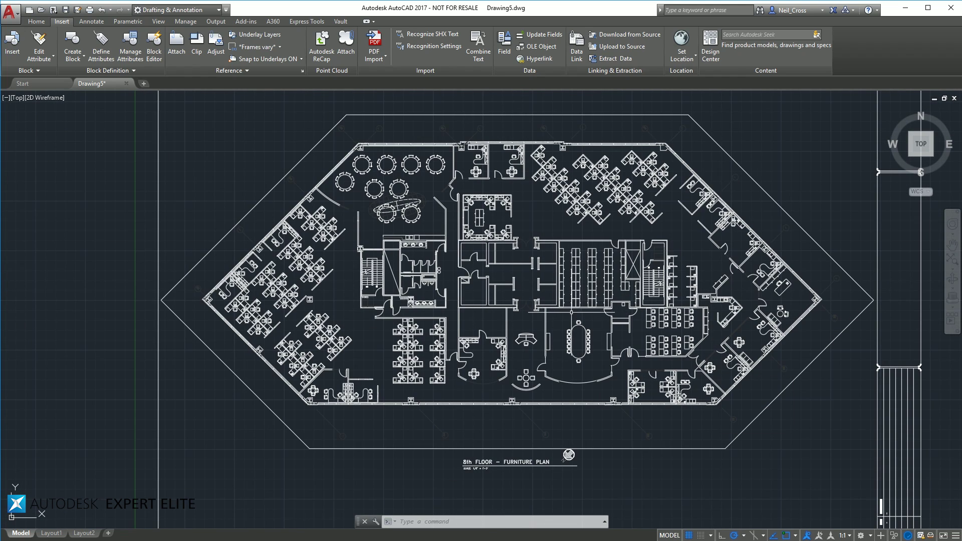
{"action": "scroll", "coordinate": [547, 259], "scroll_direction": "down", "scroll_amount": 2}
{"action": "middle_click_drag", "start_coordinate": [547, 259], "coordinate": [538, 249]}
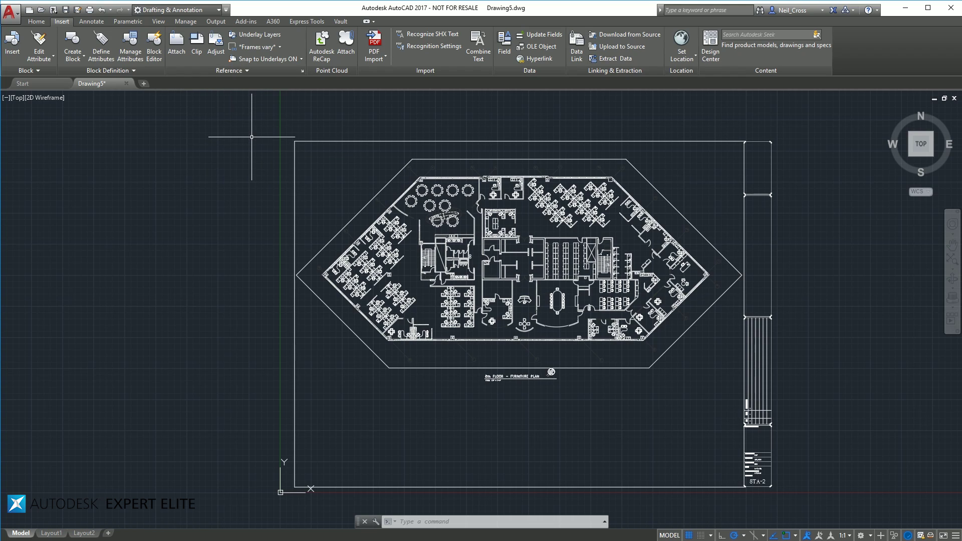
{"action": "left_click", "coordinate": [273, 161]}
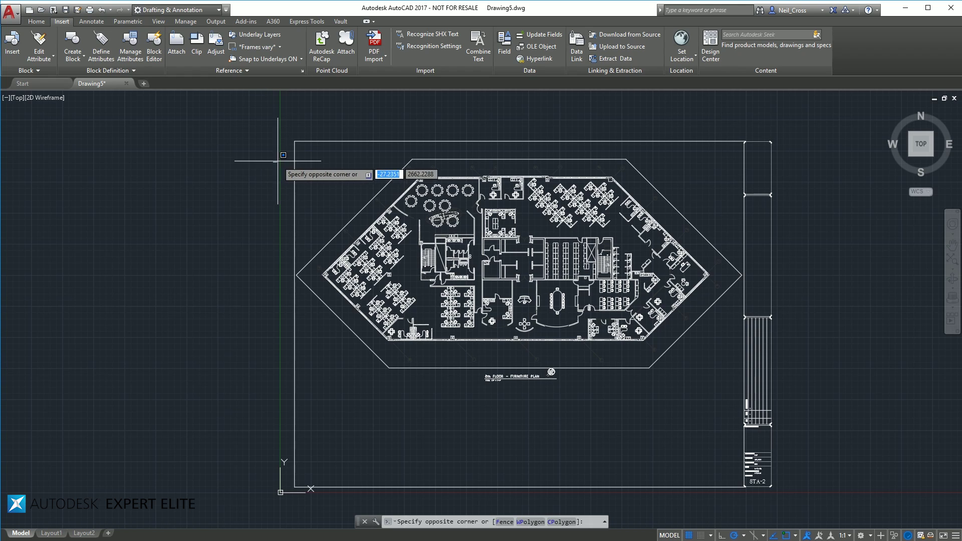
{"action": "left_click", "coordinate": [623, 150]}
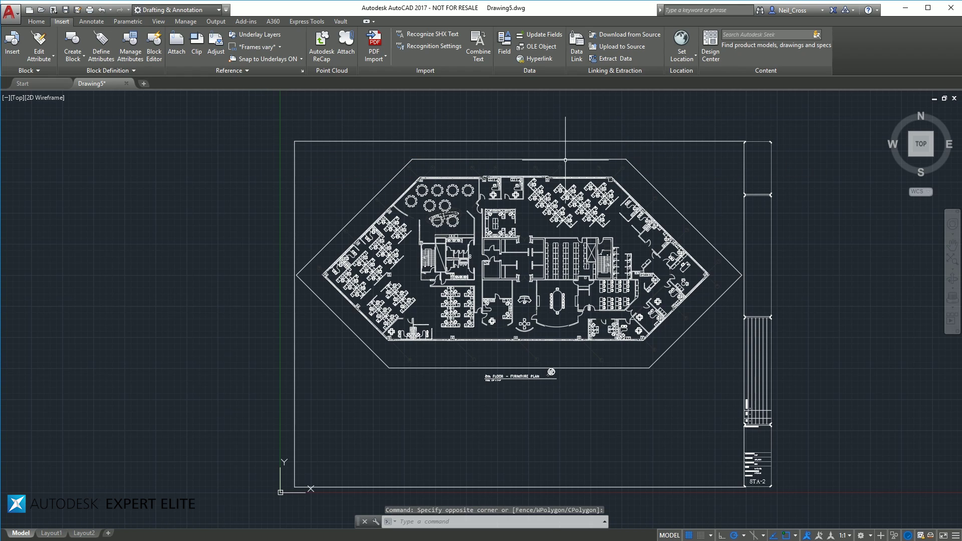
{"action": "left_click", "coordinate": [275, 149]}
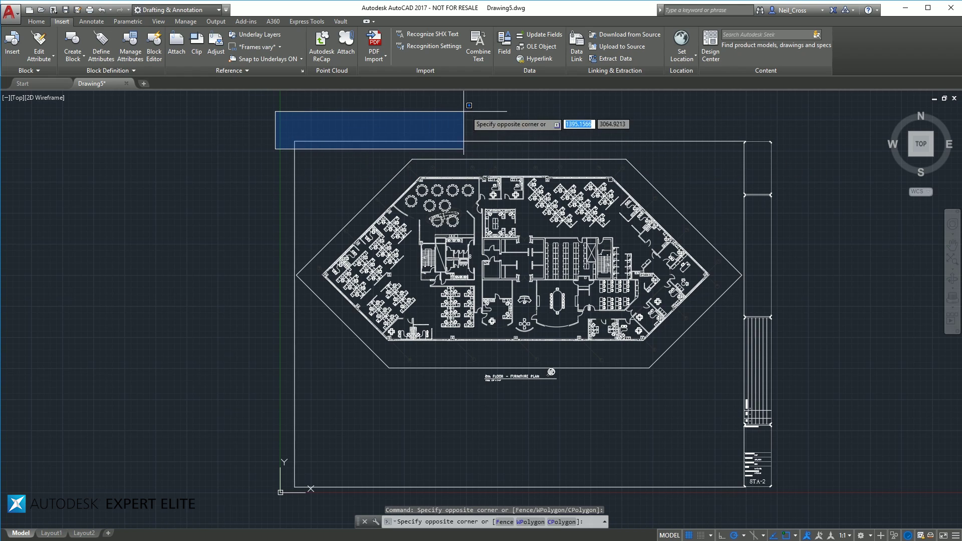
{"action": "key", "text": "Escape"}
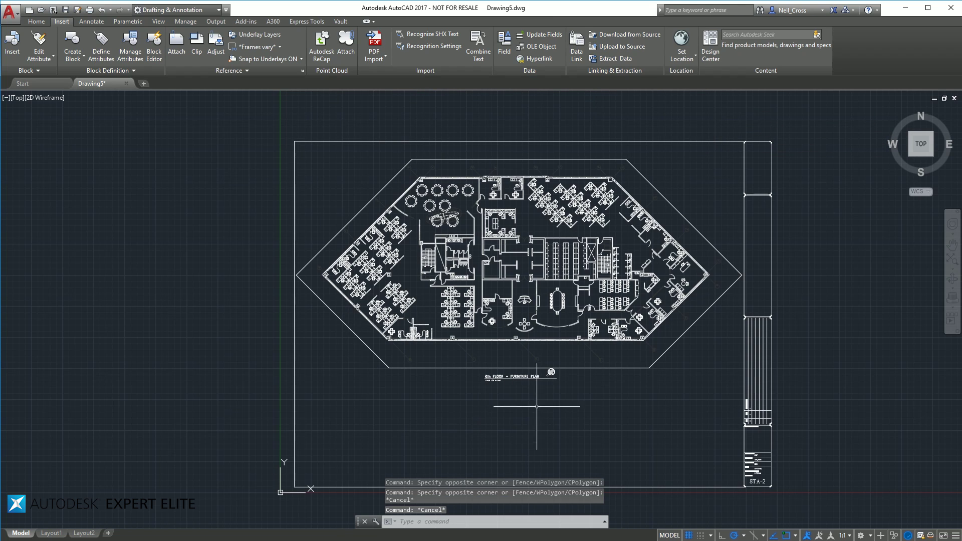
{"action": "middle_click_drag", "start_coordinate": [537, 407], "coordinate": [527, 383]}
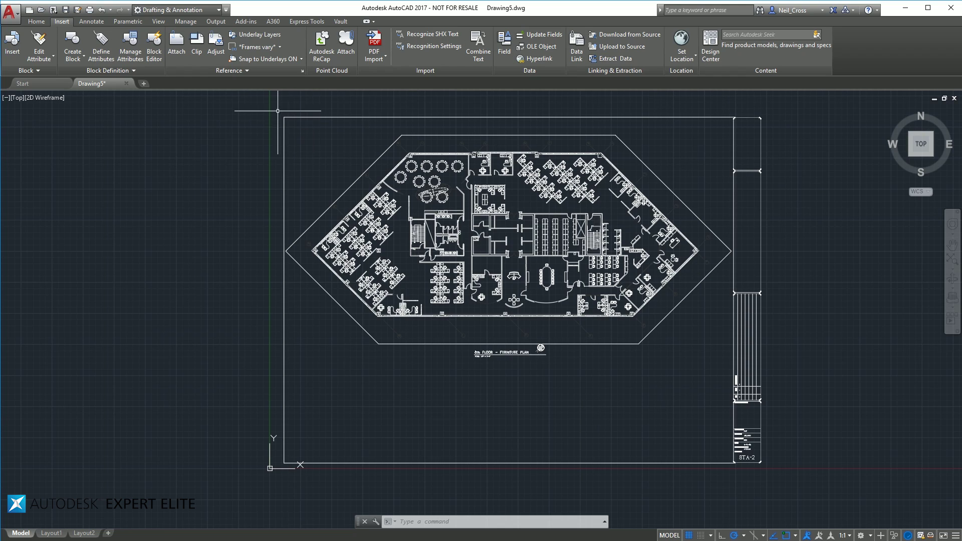
{"action": "left_click", "coordinate": [255, 98]}
{"action": "left_click", "coordinate": [320, 143]}
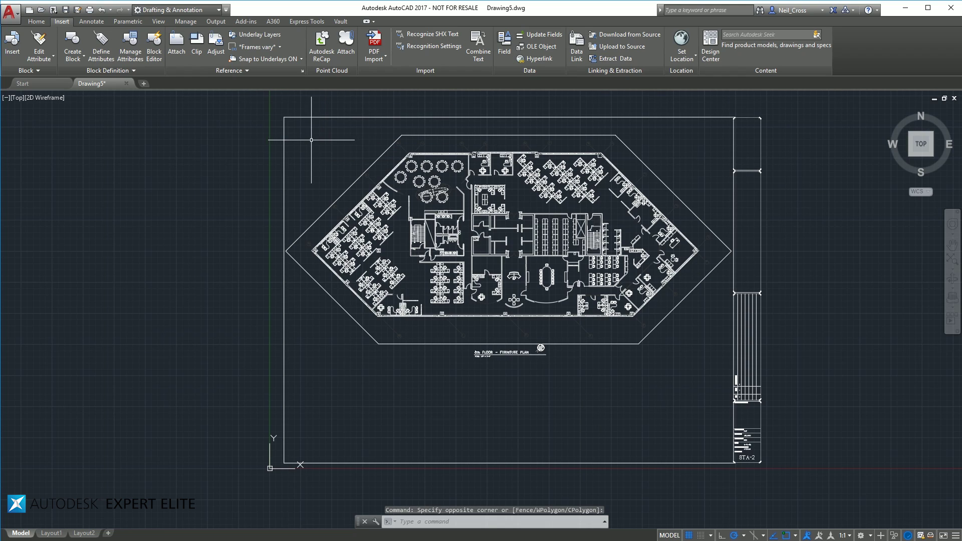